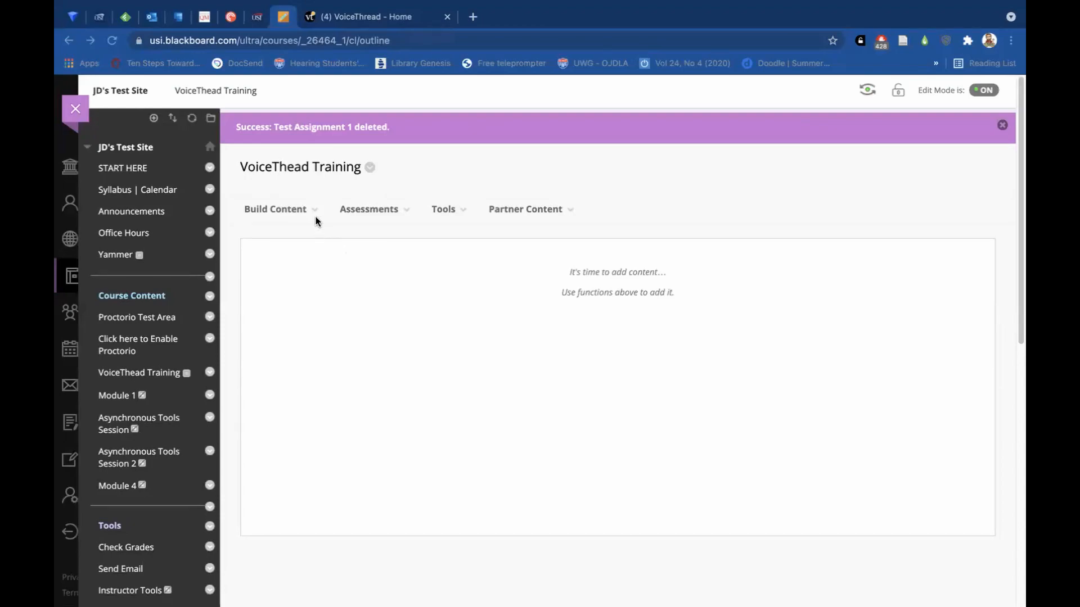
Add VoiceThread content to the VoiceThead Training page and start a Comment assignment in the Assignment Builder.
left_click(293, 211)
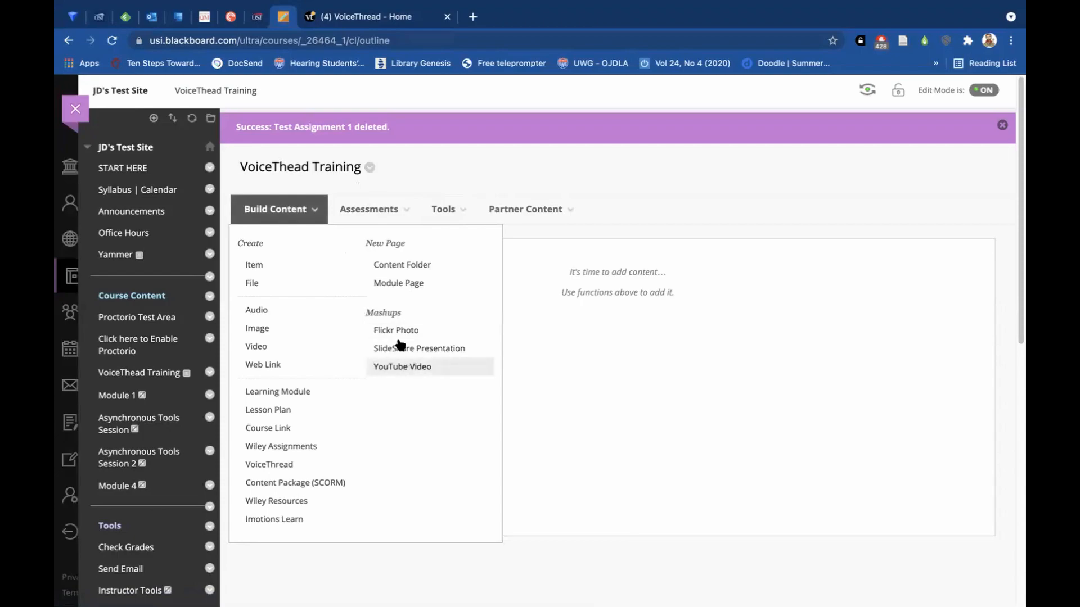
left_click(288, 467)
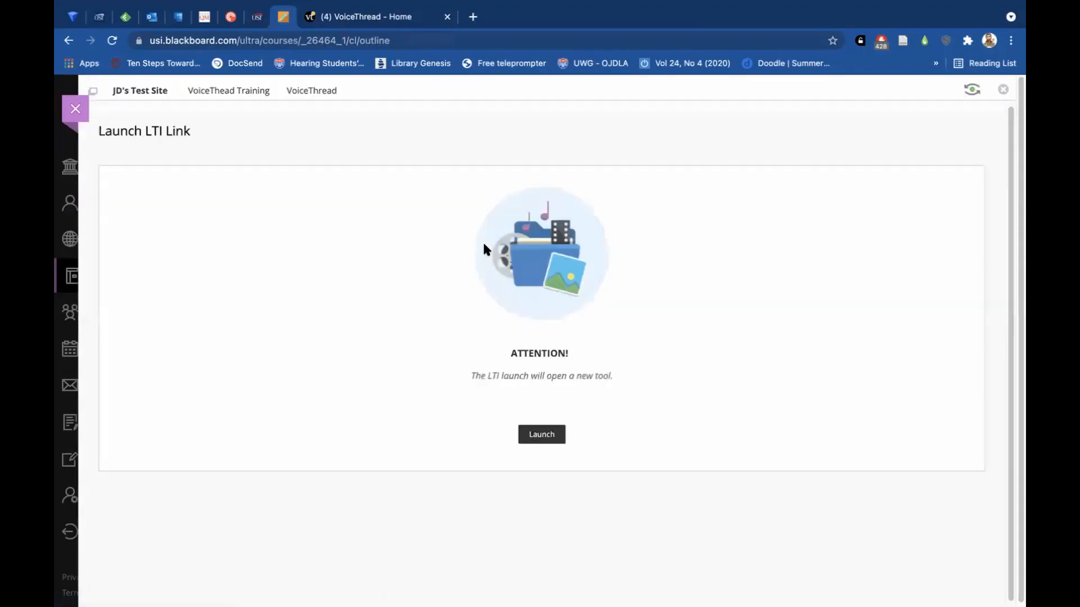
left_click(542, 435)
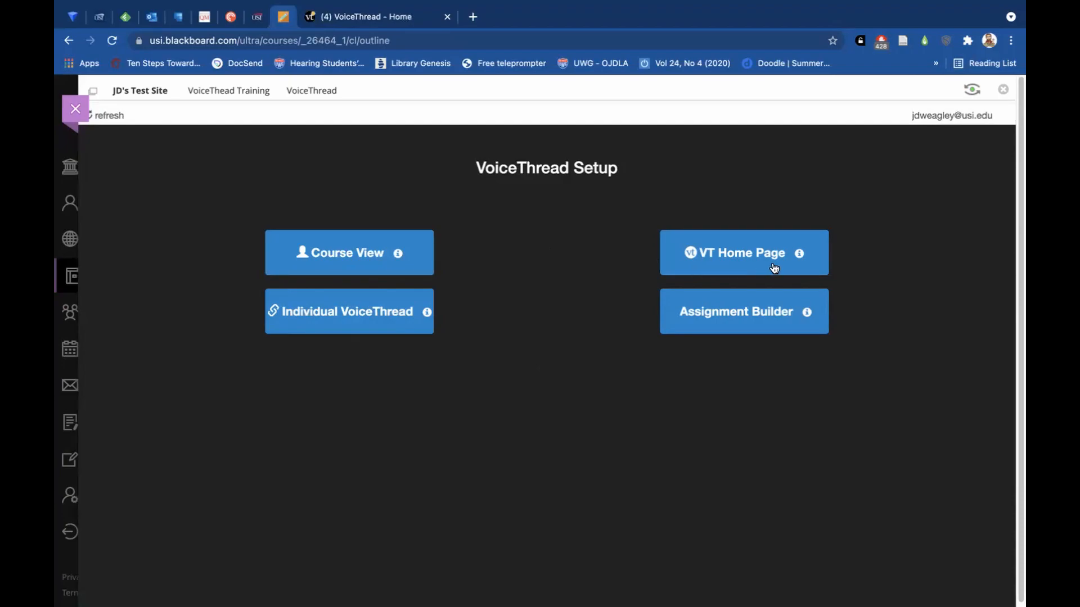
left_click(737, 318)
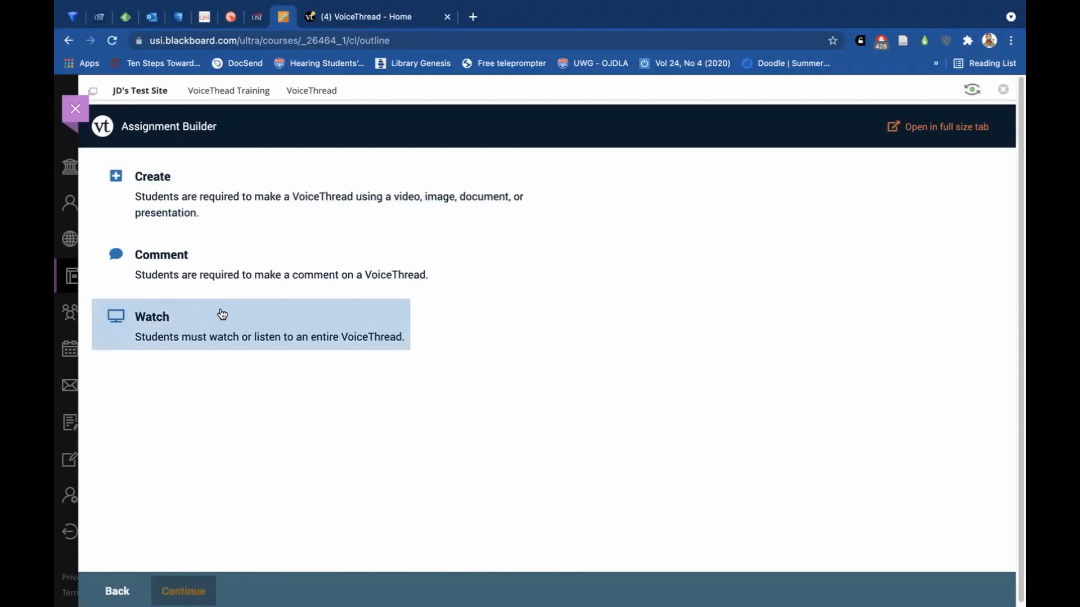
left_click(213, 269)
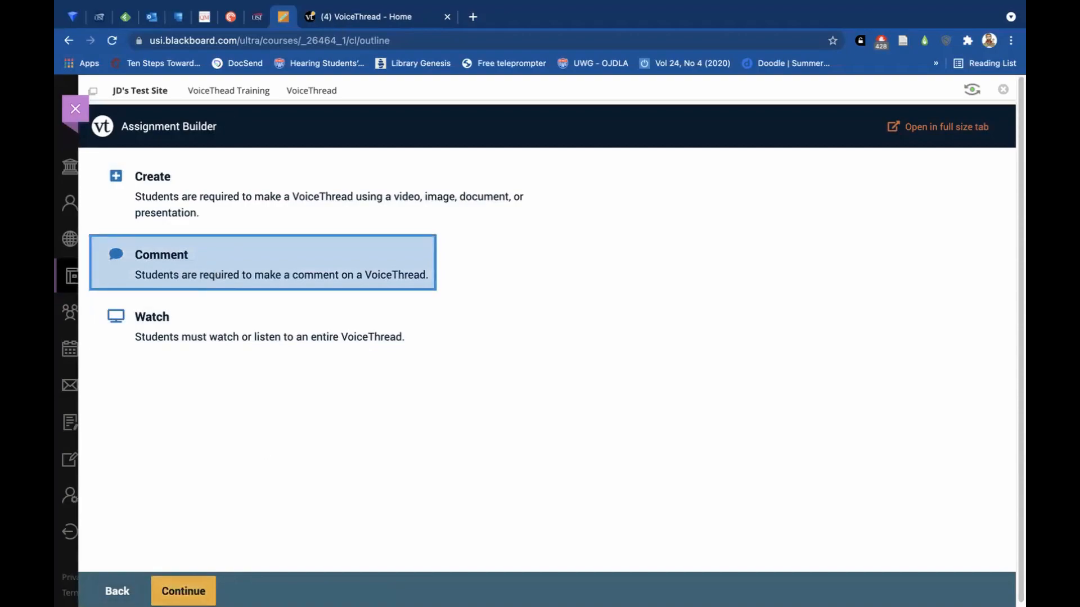
left_click(186, 591)
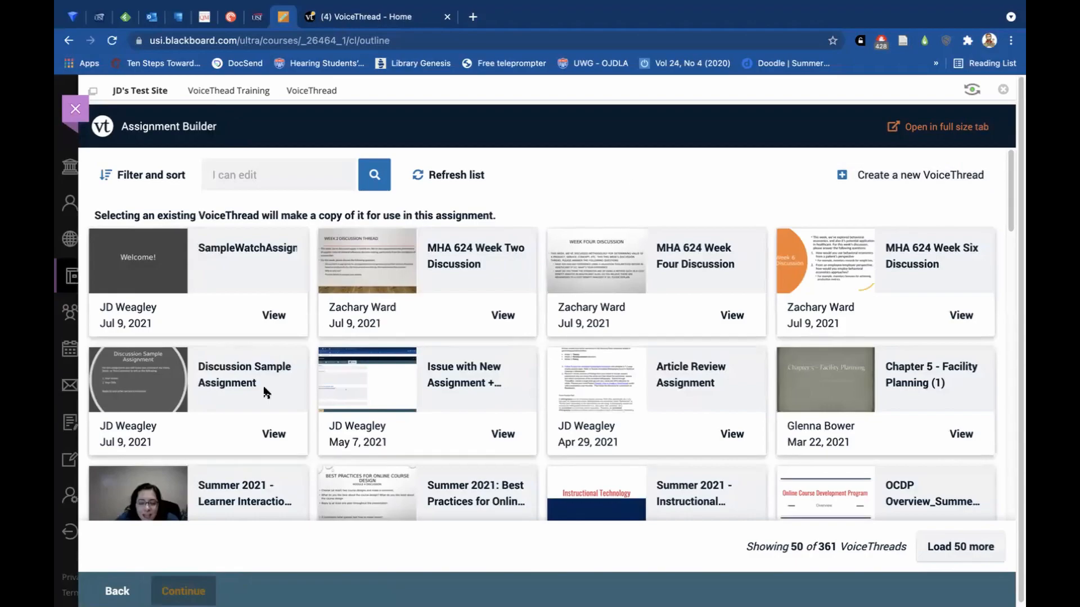
Use the Discussion Sample Assignment thread with all comments copied, and continue past its slides to the commenting settings.
left_click(218, 382)
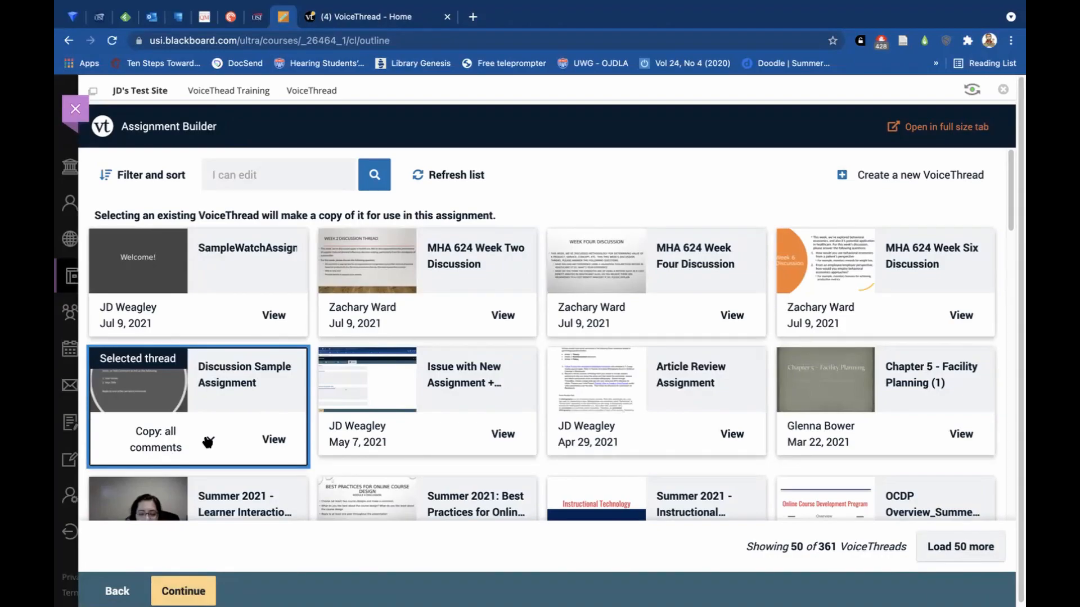
left_click(208, 442)
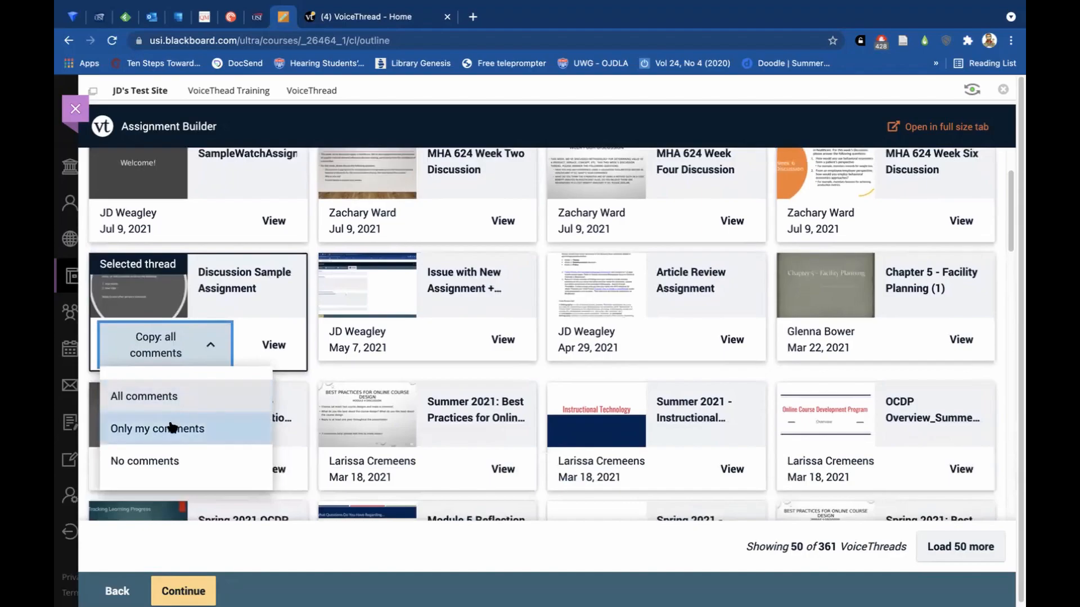
left_click(211, 348)
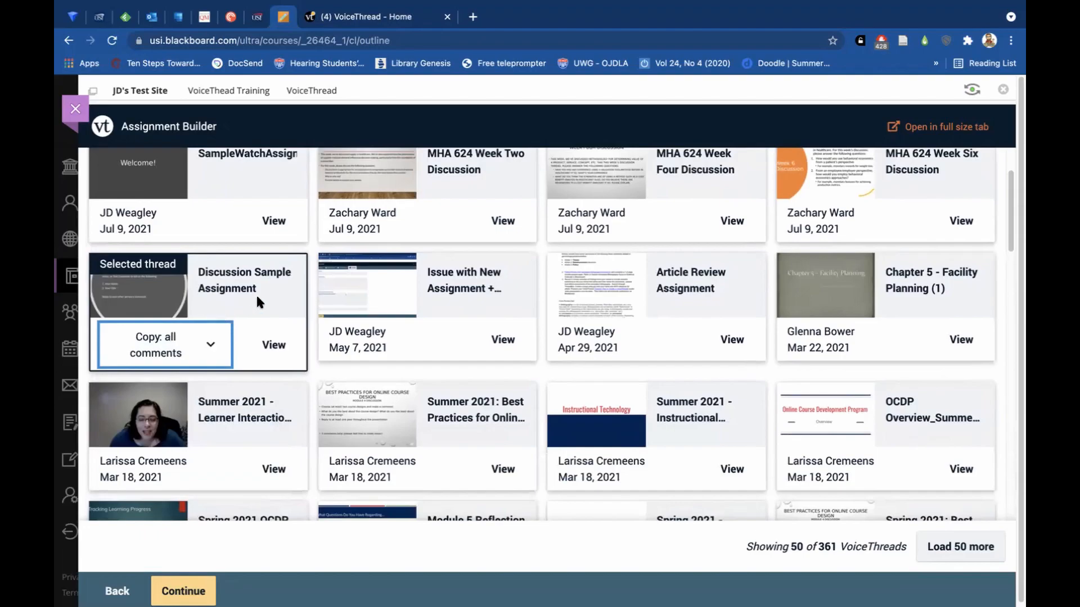
left_click(186, 590)
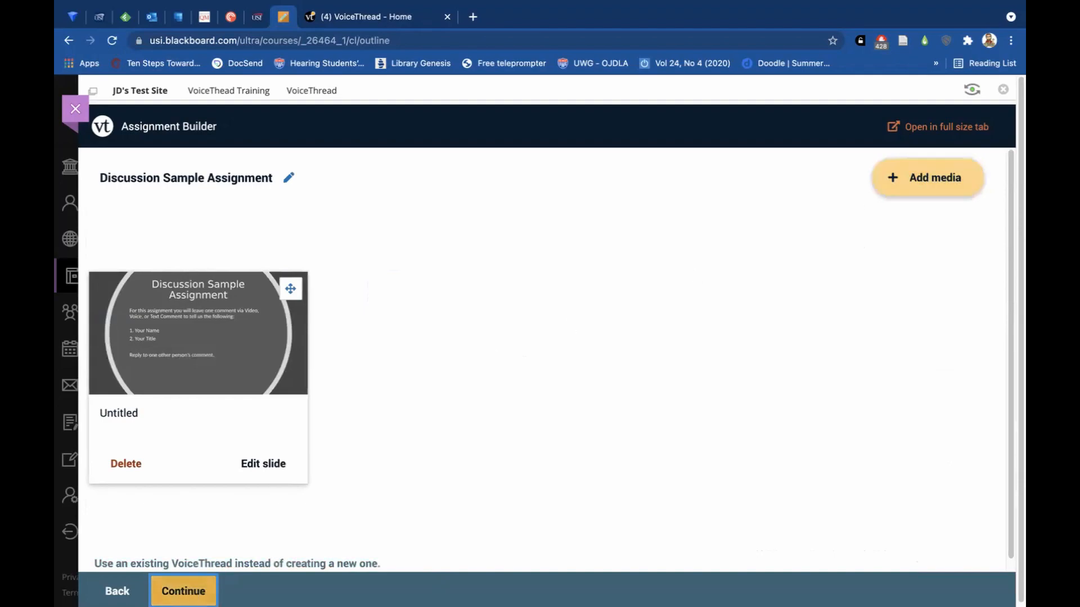
left_click(183, 591)
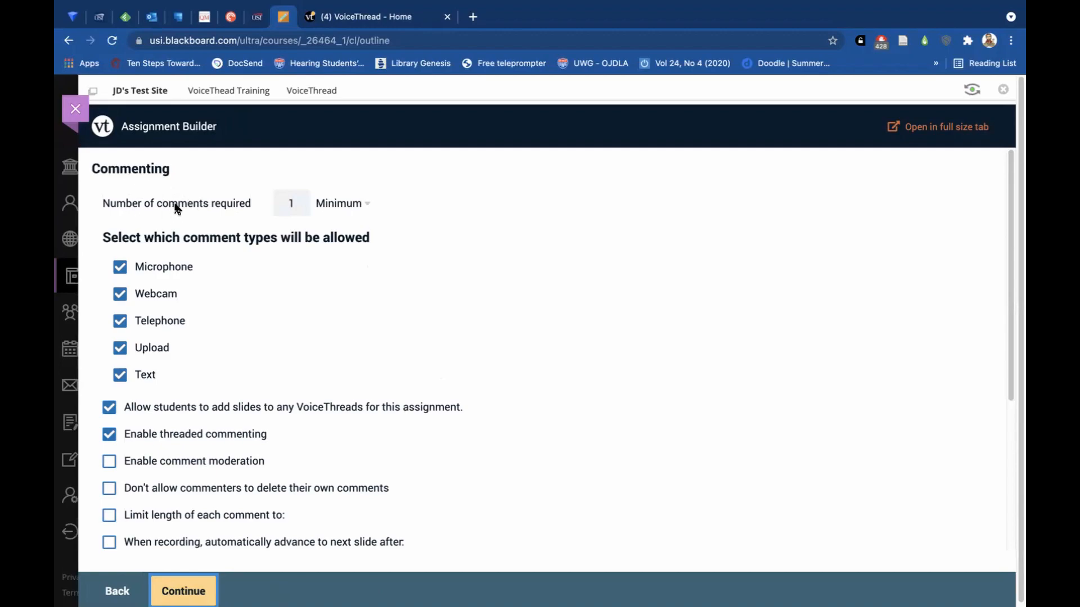
Require a minimum of 3 comments and continue to the assignment details with the other commenting, playback and permission options as they are.
left_click(290, 201)
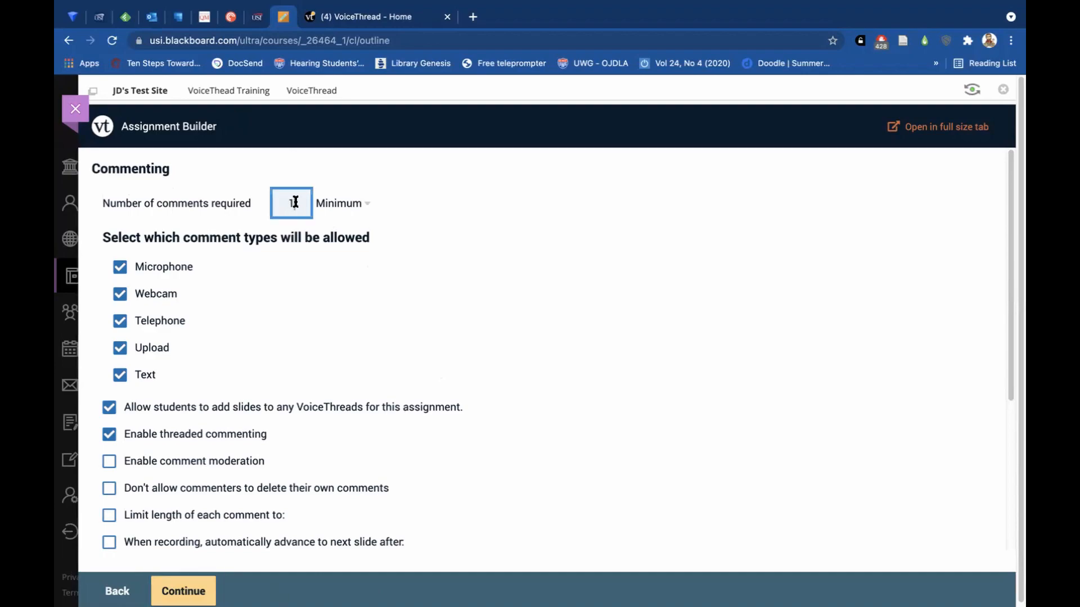
type("3")
left_click(285, 254)
scroll(206, 279, "down", 1)
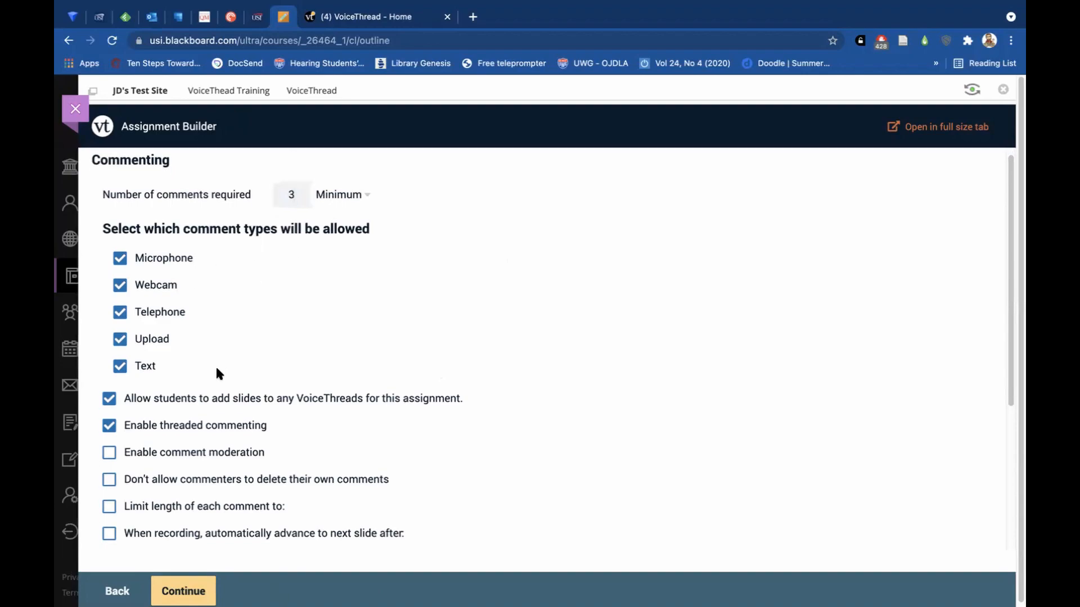
scroll(219, 284, "down", 5)
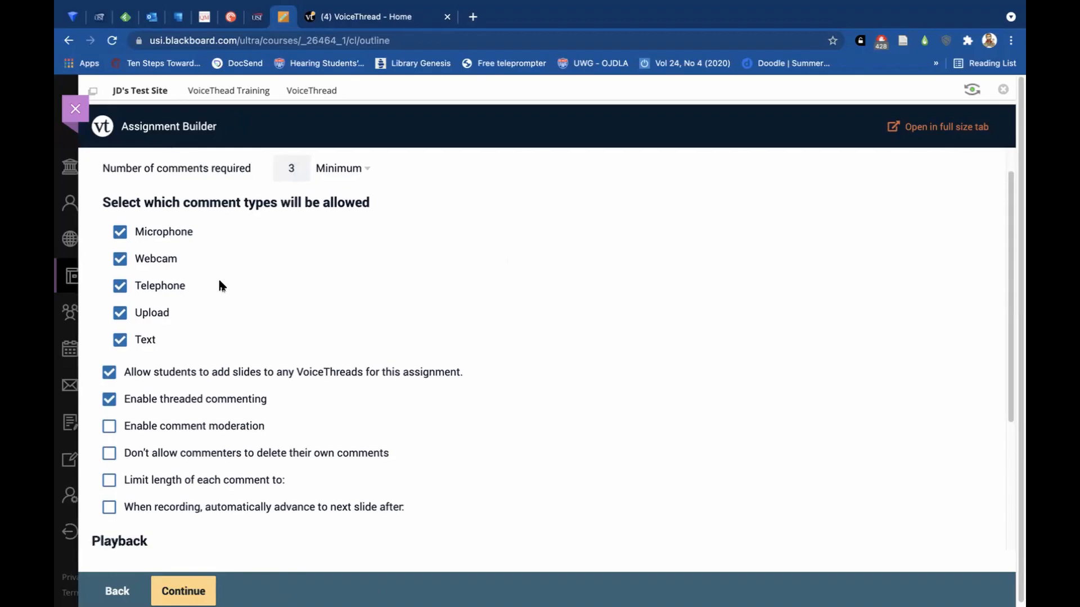
scroll(220, 284, "down", 4)
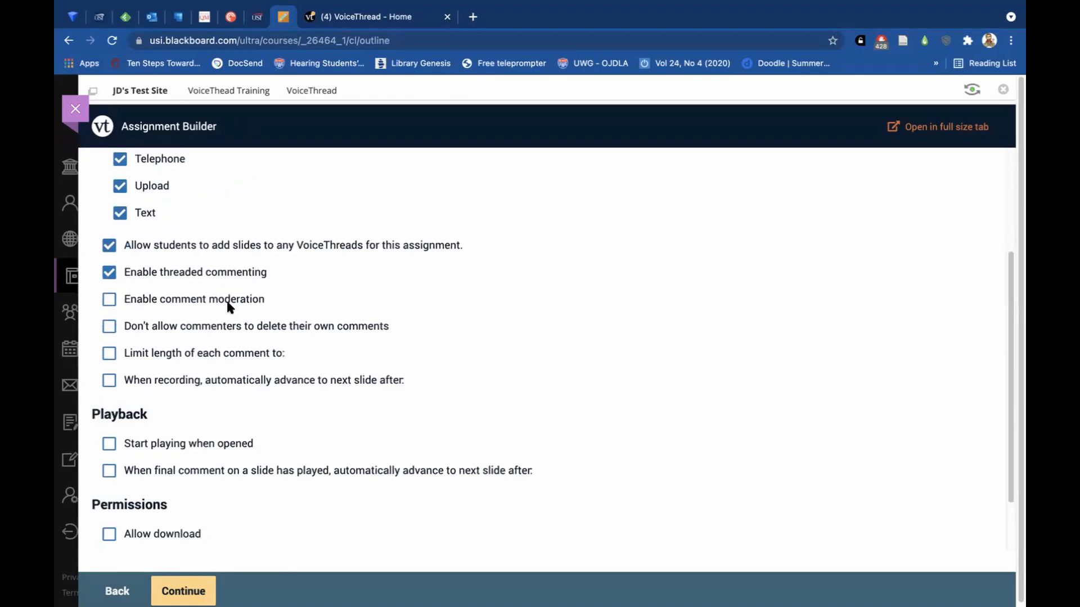
scroll(226, 286, "down", 1)
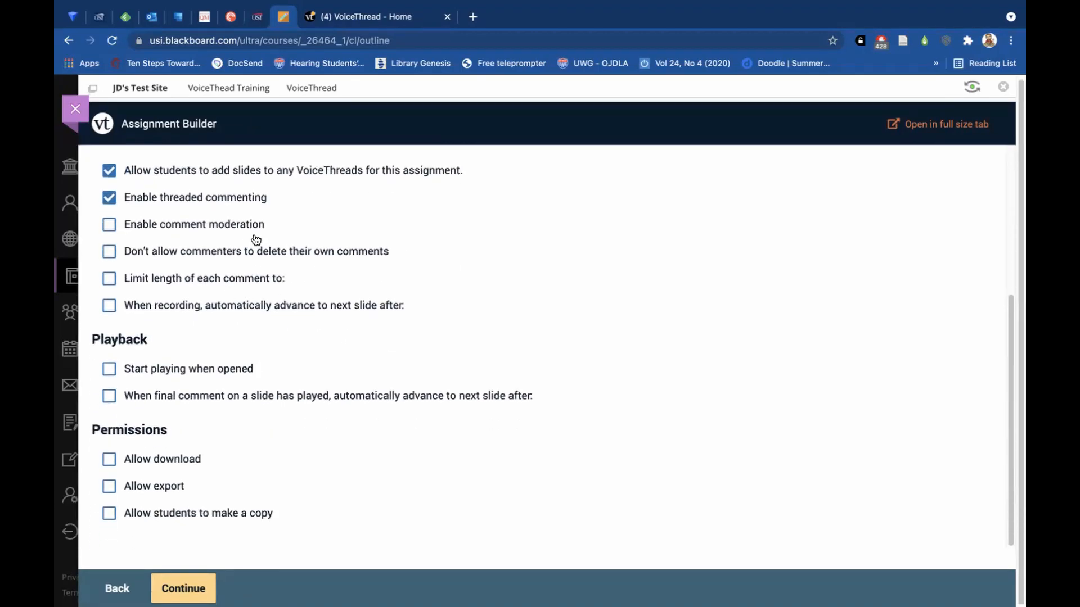
left_click(184, 588)
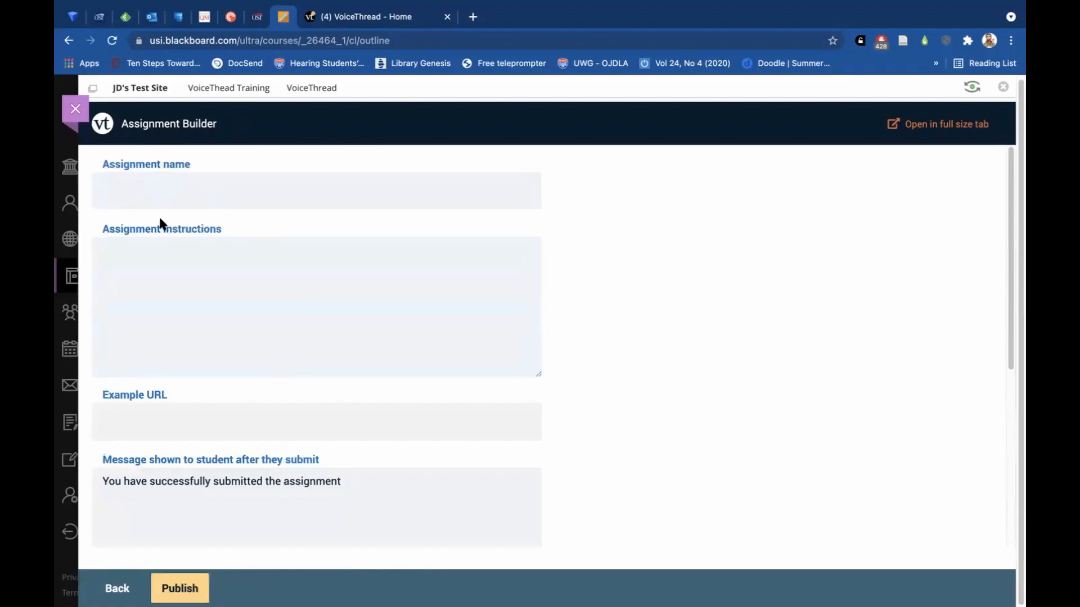
Name the assignment "Test Assignment 1".
left_click(143, 192)
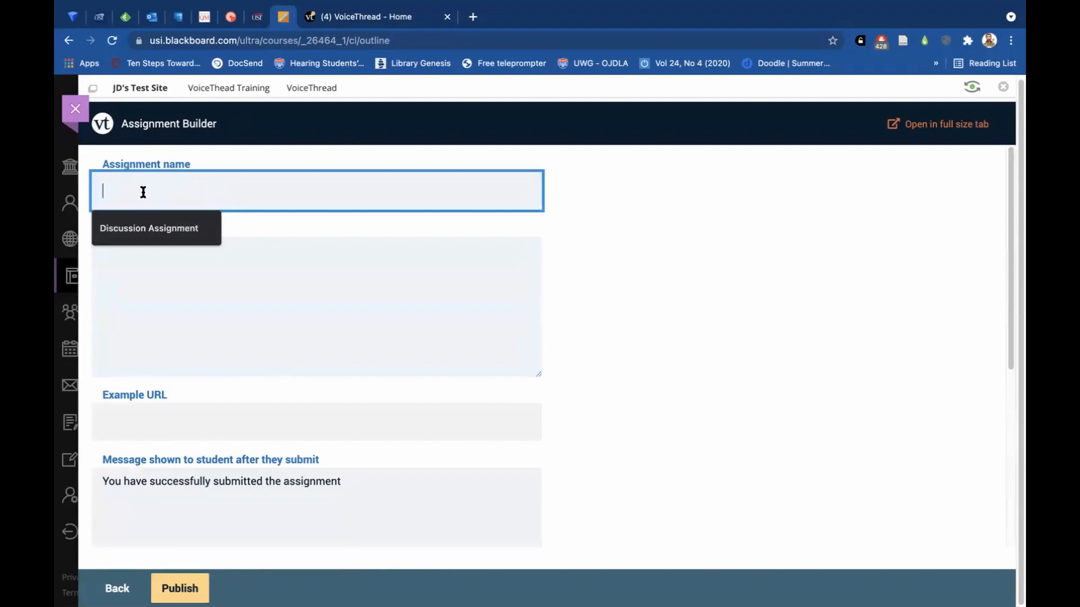
type("Test ")
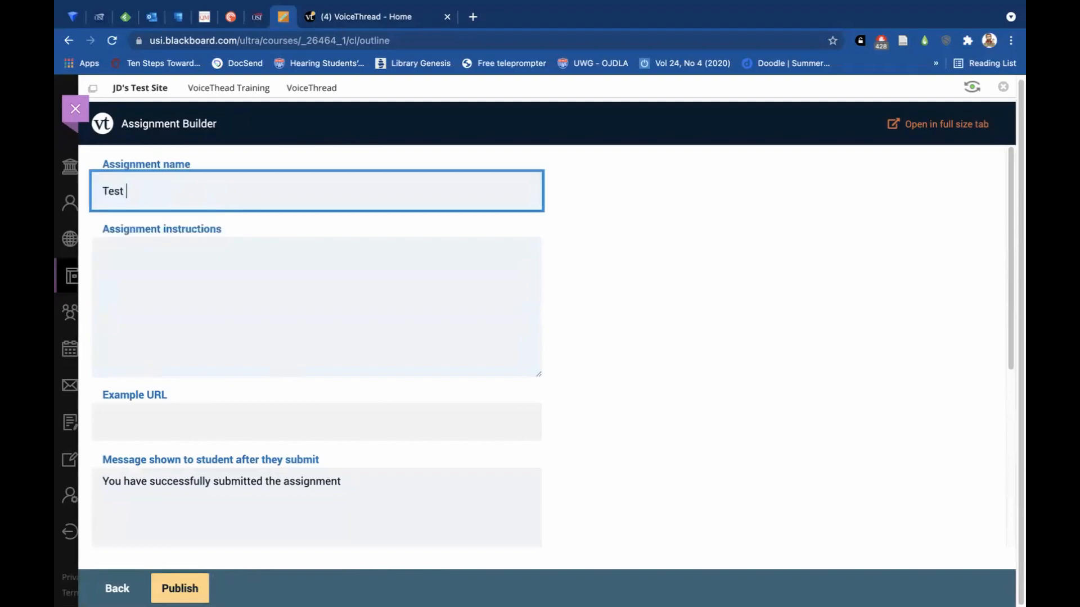
type("Assignment 1")
Enter the assignment instructions "Create a comment and leave 2 replies.".
left_click(166, 310)
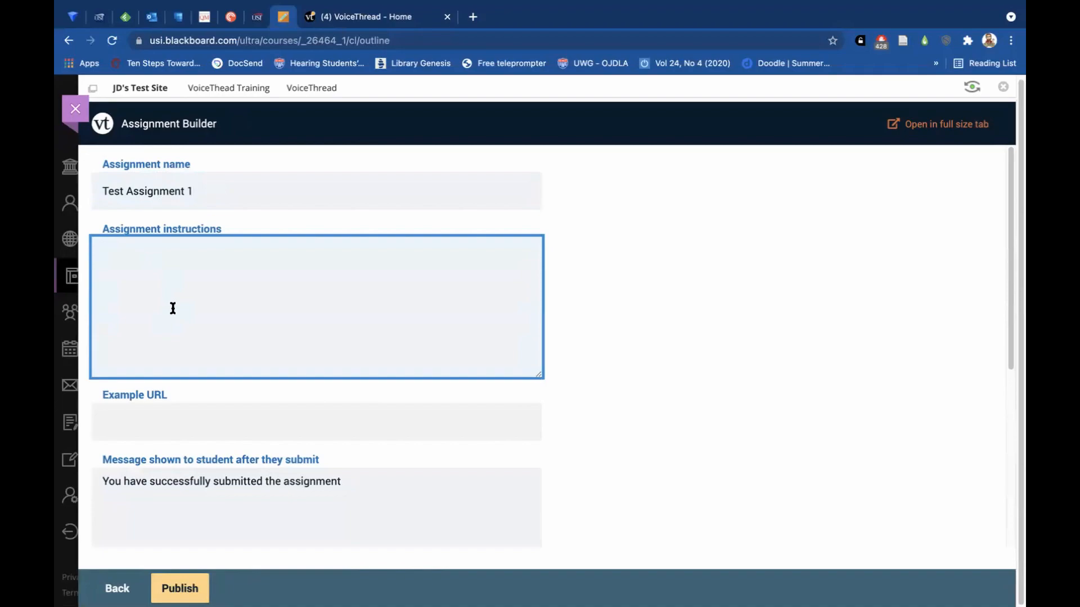
type("Create a comment and ")
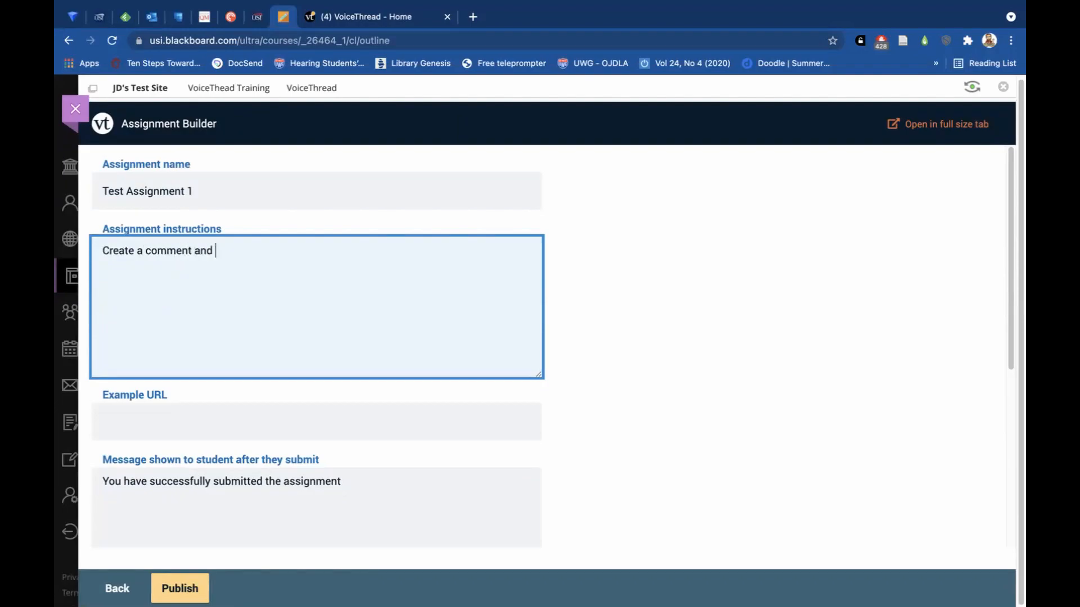
type("leave 2 replies.")
Publish the assignment with the default submission message, no start or due date, and Percentage assessment.
scroll(185, 311, "down", 1)
scroll(203, 323, "down", 1)
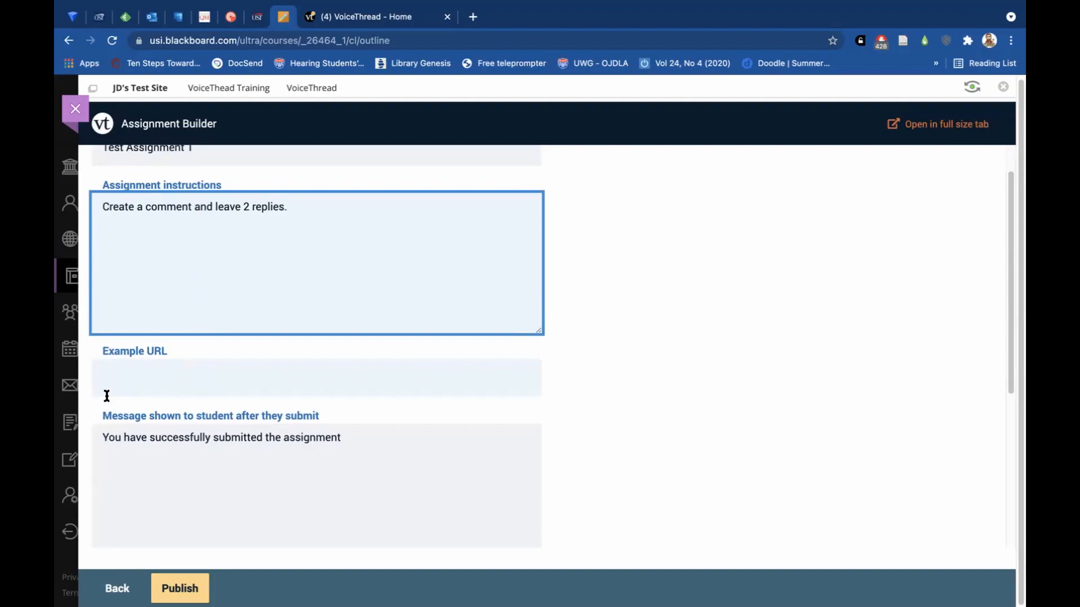
scroll(181, 363, "down", 3)
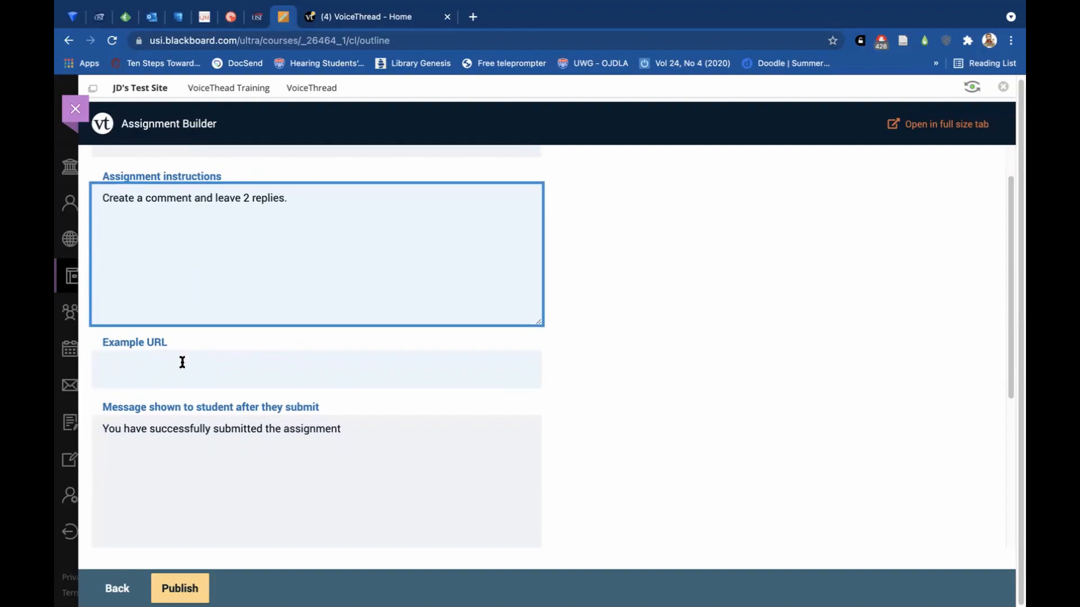
scroll(182, 363, "down", 2)
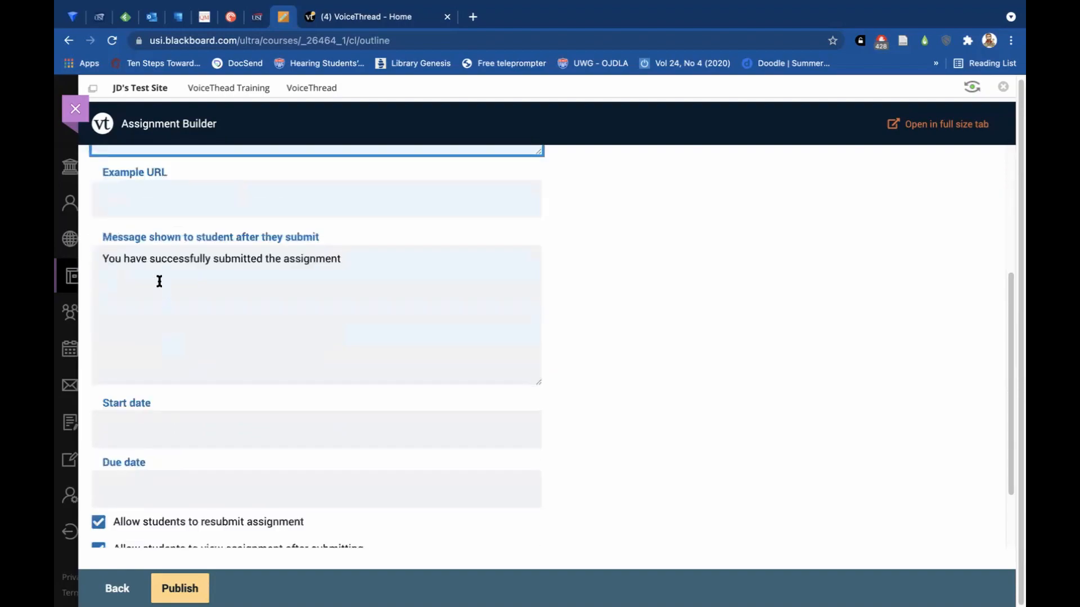
scroll(257, 367, "down", 1)
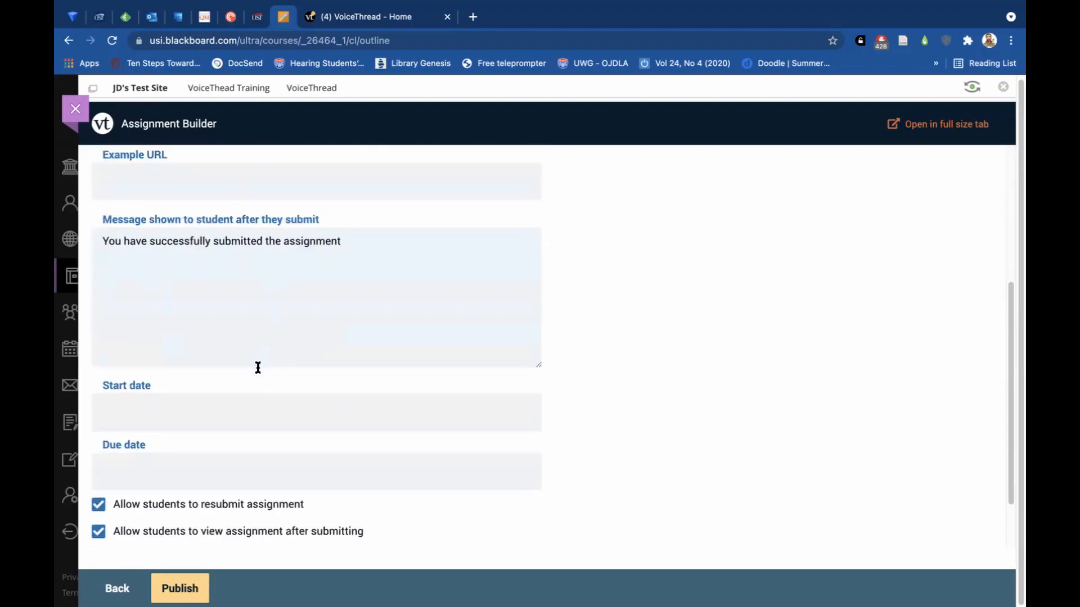
scroll(258, 366, "down", 1)
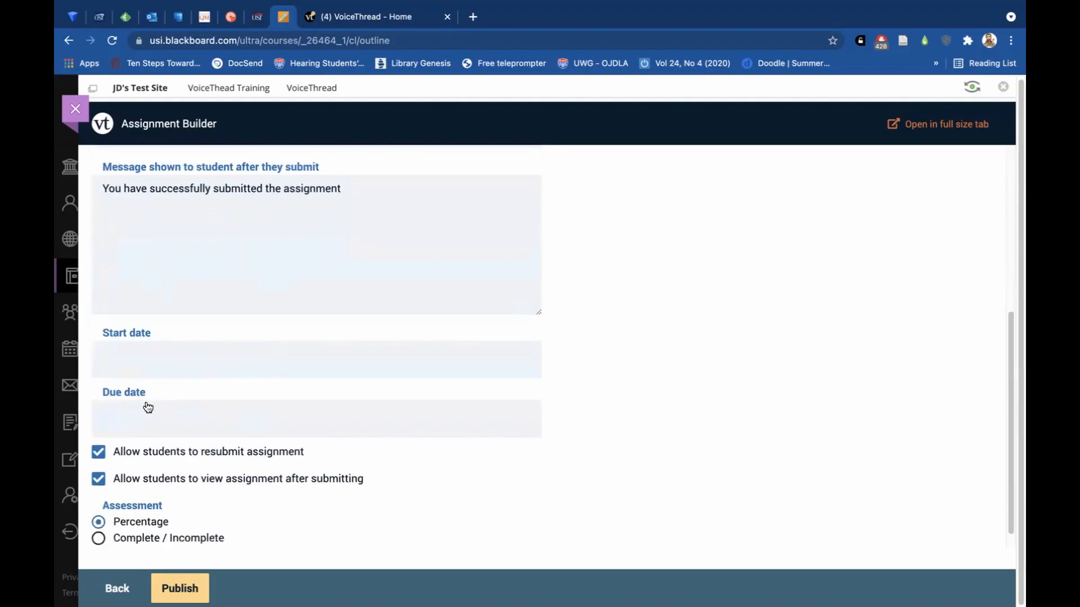
scroll(247, 412, "down", 1)
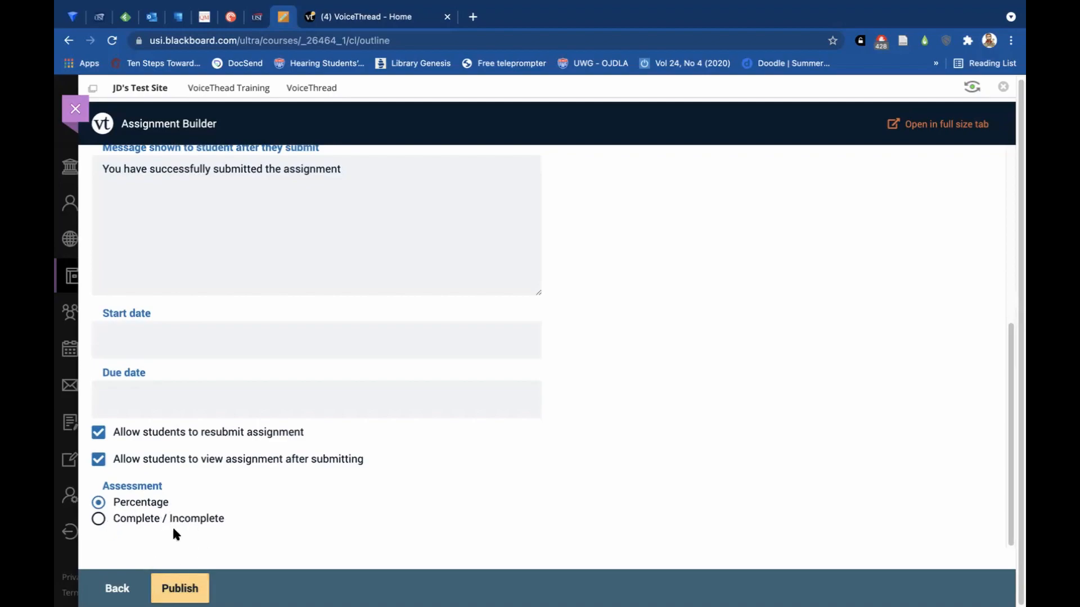
left_click(176, 587)
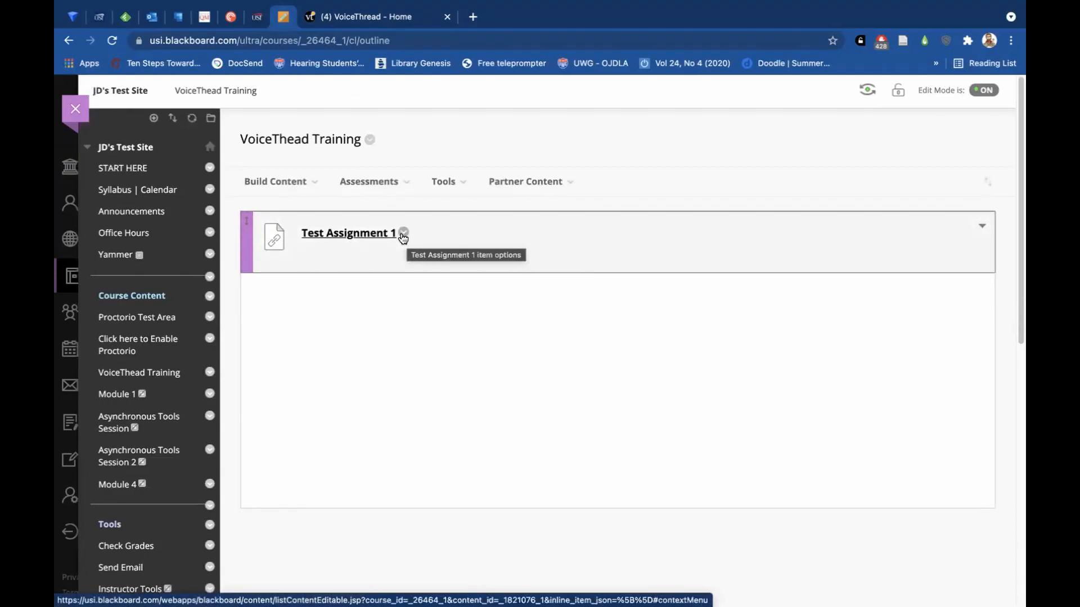
Open Test Assignment 1 for editing on the course page and set its points possible to 50.
left_click(404, 235)
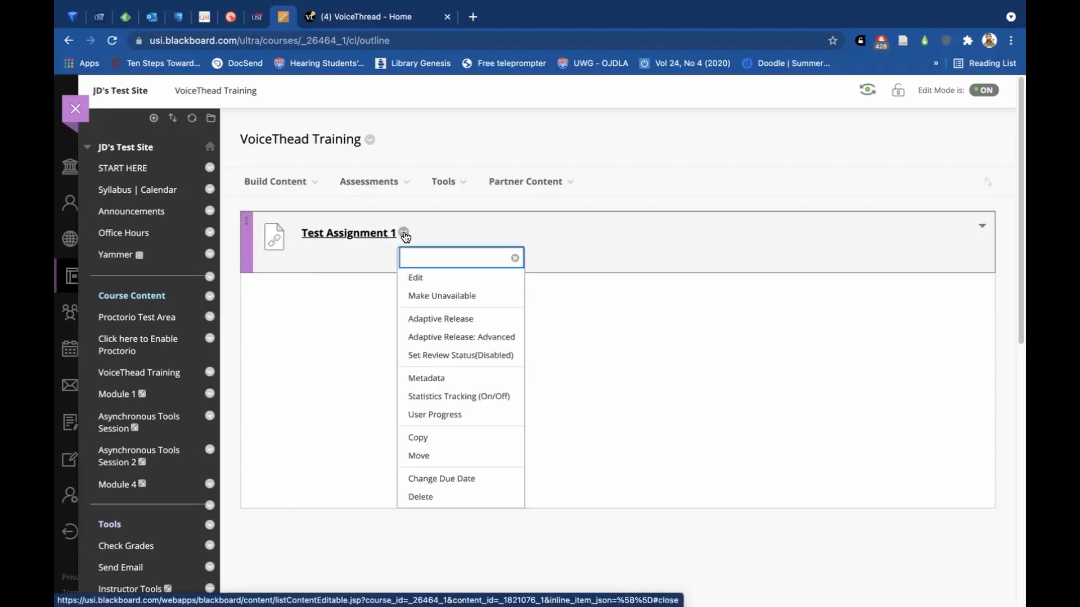
left_click(416, 279)
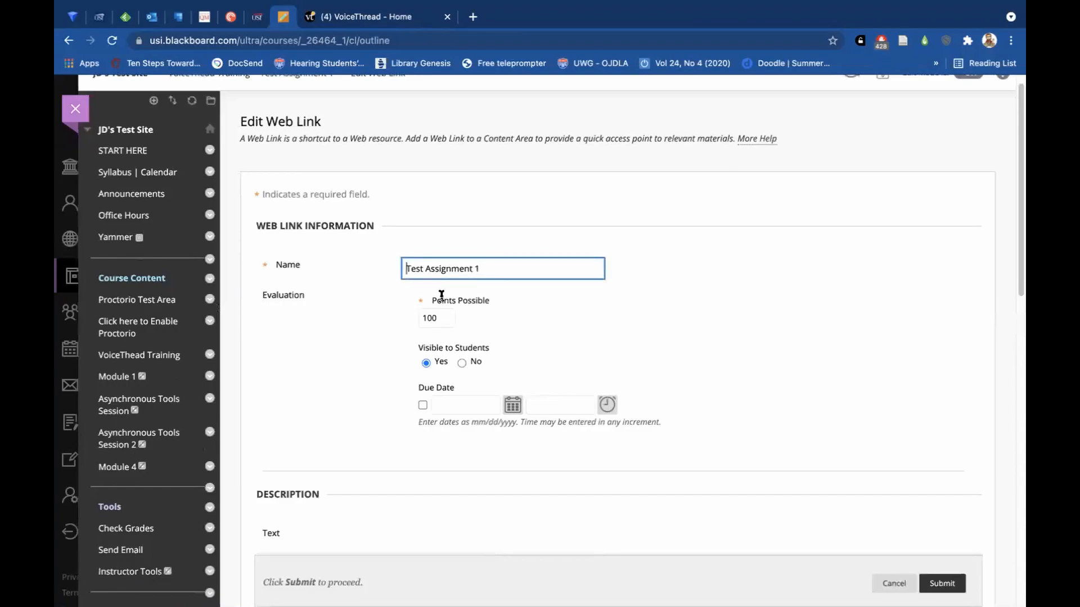
left_click(441, 316)
key("BackSpace")
key("BackSpace")
key("BackSpace")
type("50")
left_click(567, 321)
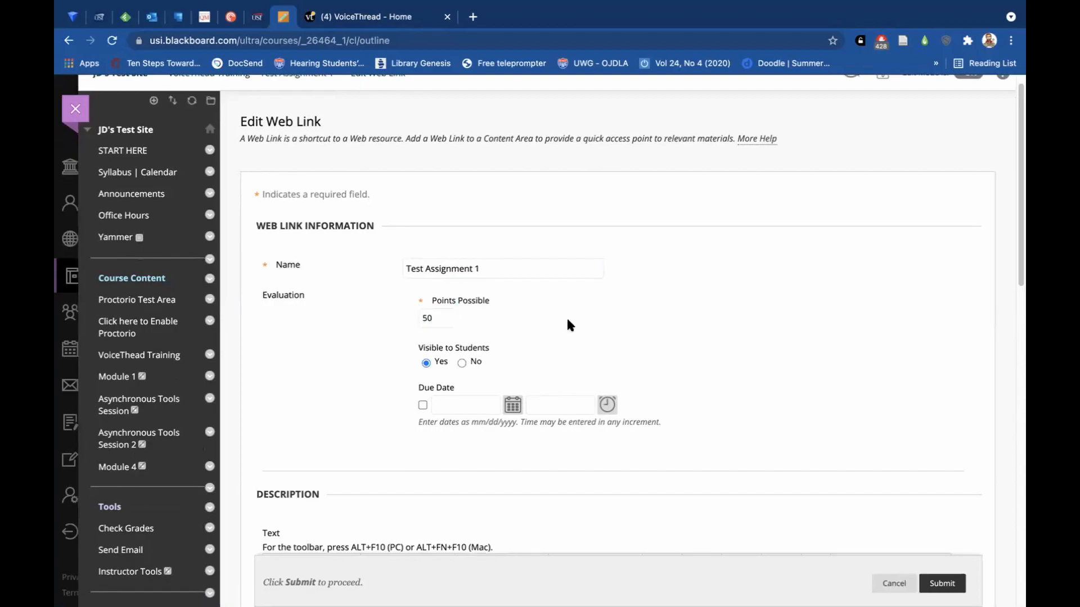
Enter the web link's description text "Make 1 comment and 2 replies.".
scroll(456, 339, "down", 2)
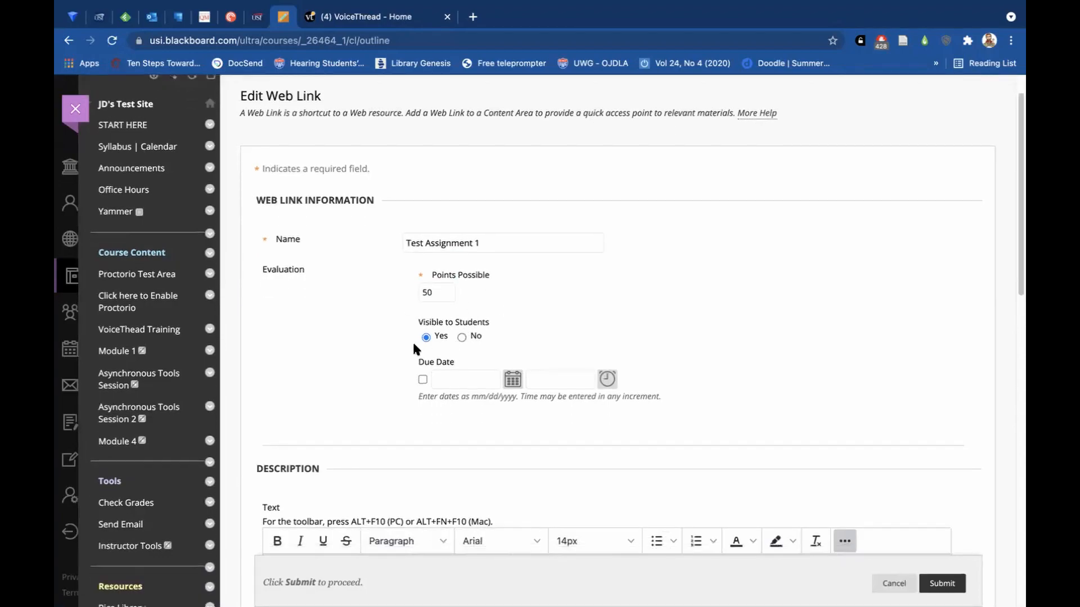
scroll(356, 358, "down", 1)
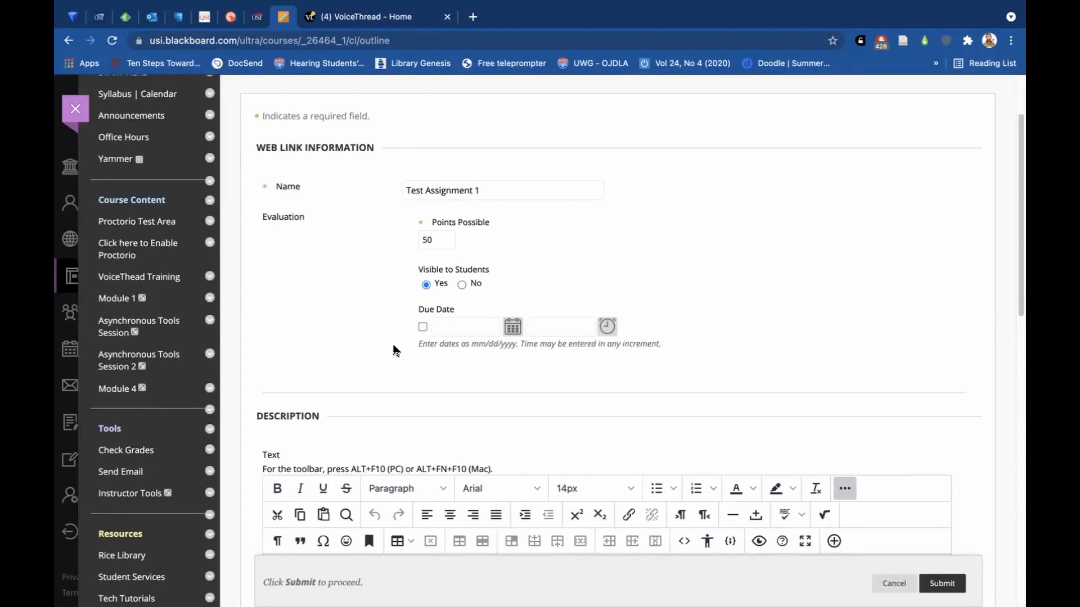
scroll(433, 298, "down", 3)
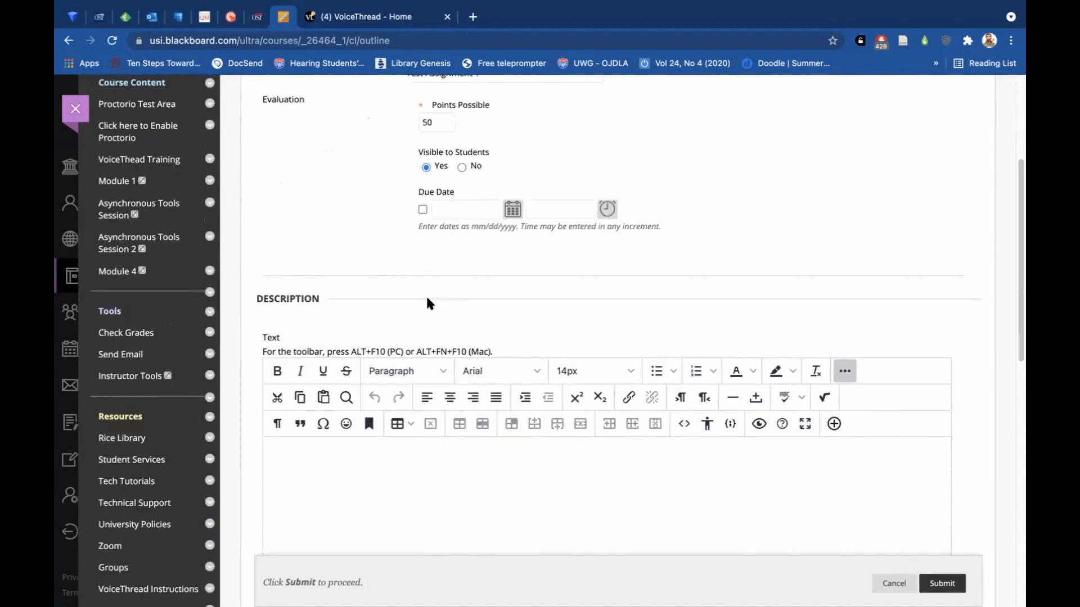
scroll(429, 304, "down", 4)
left_click(366, 329)
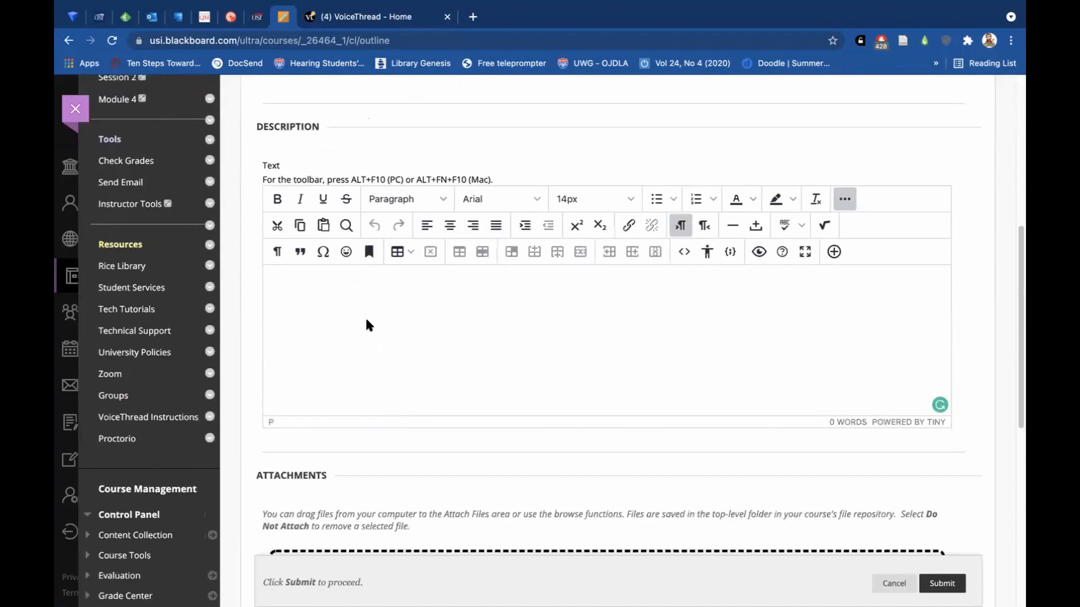
type("Make 1 comment and 2 replies.")
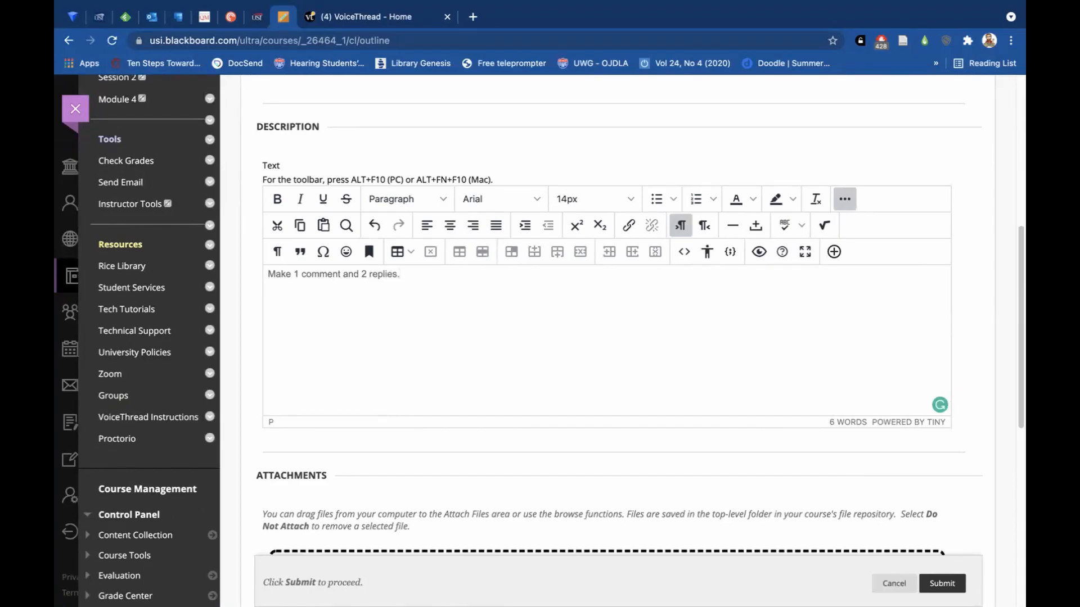
Submit the edited web link without attachments or date restrictions, leaving it set to open in a new window.
scroll(523, 314, "down", 3)
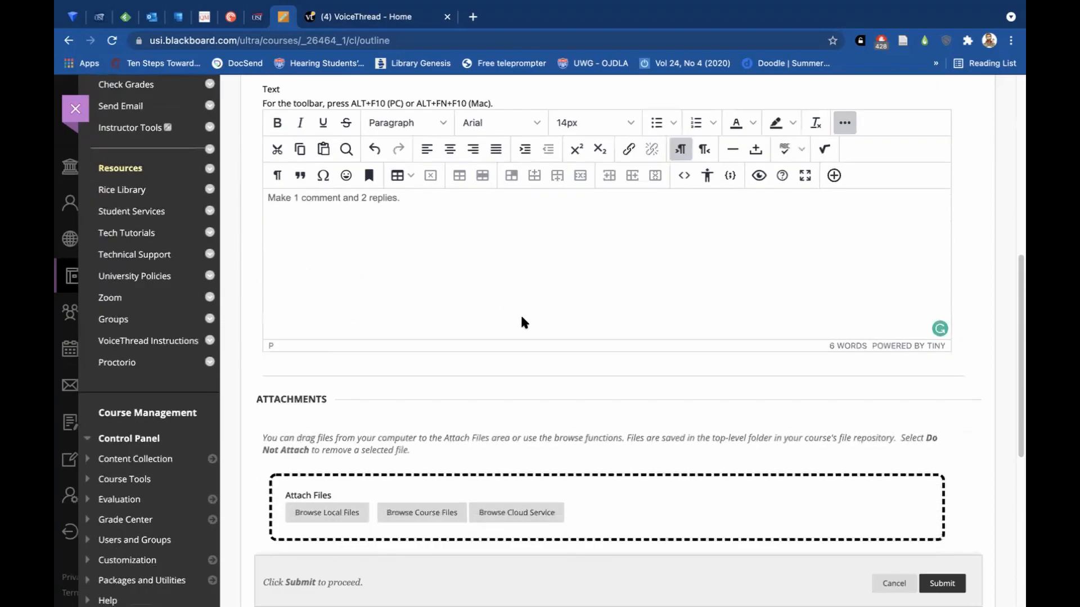
scroll(521, 322, "down", 1)
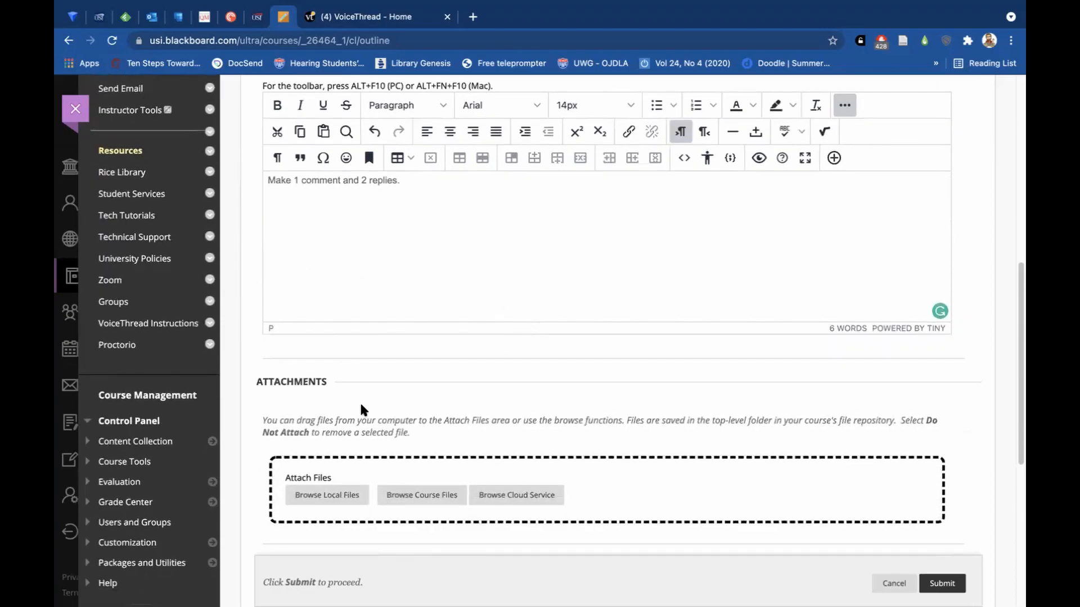
scroll(647, 421, "down", 2)
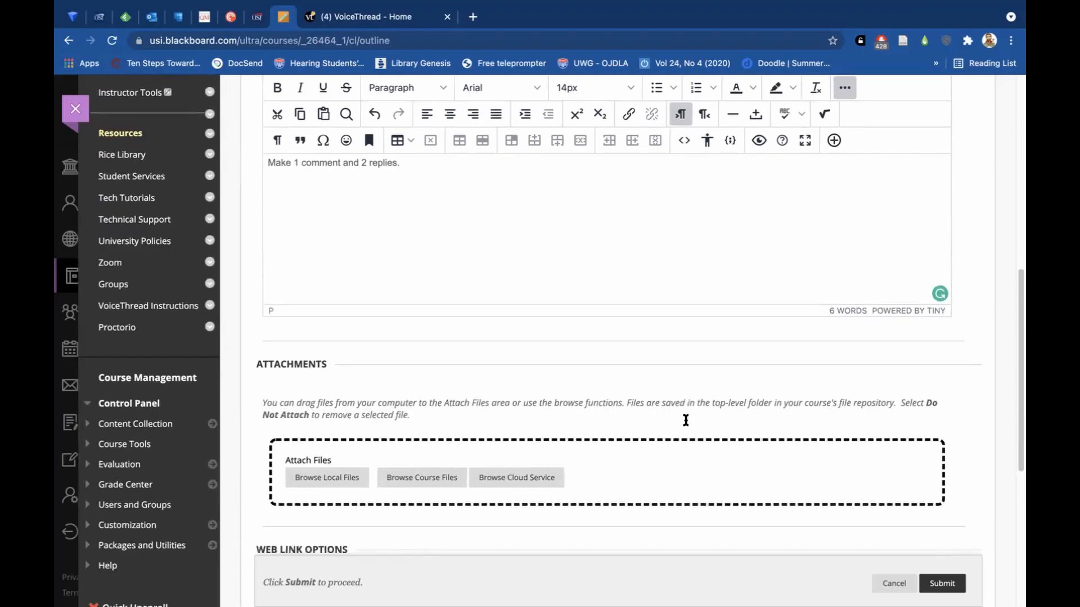
scroll(611, 390, "down", 10)
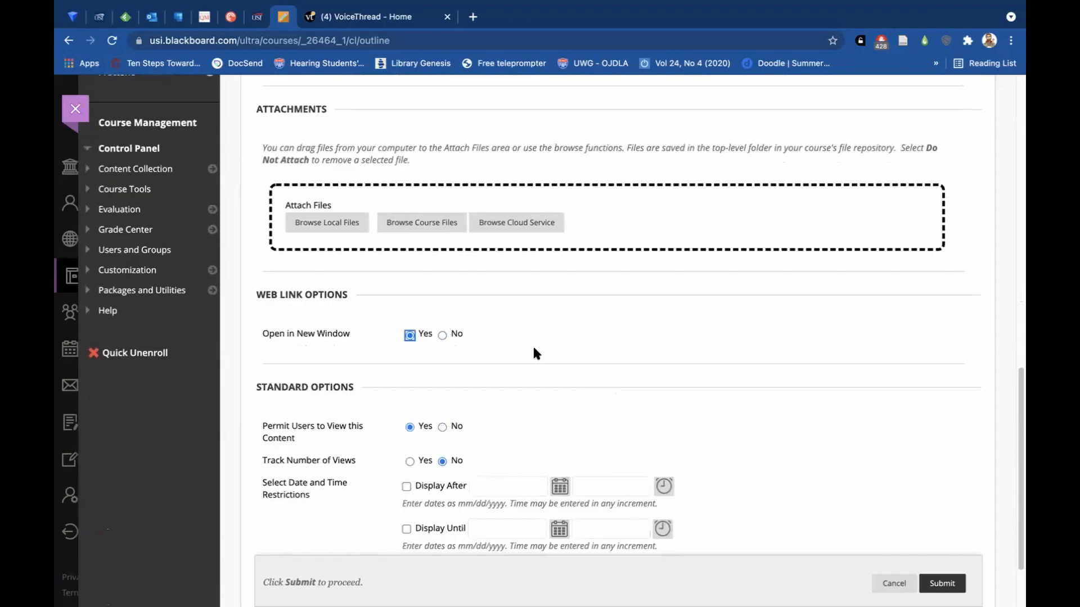
scroll(535, 354, "down", 4)
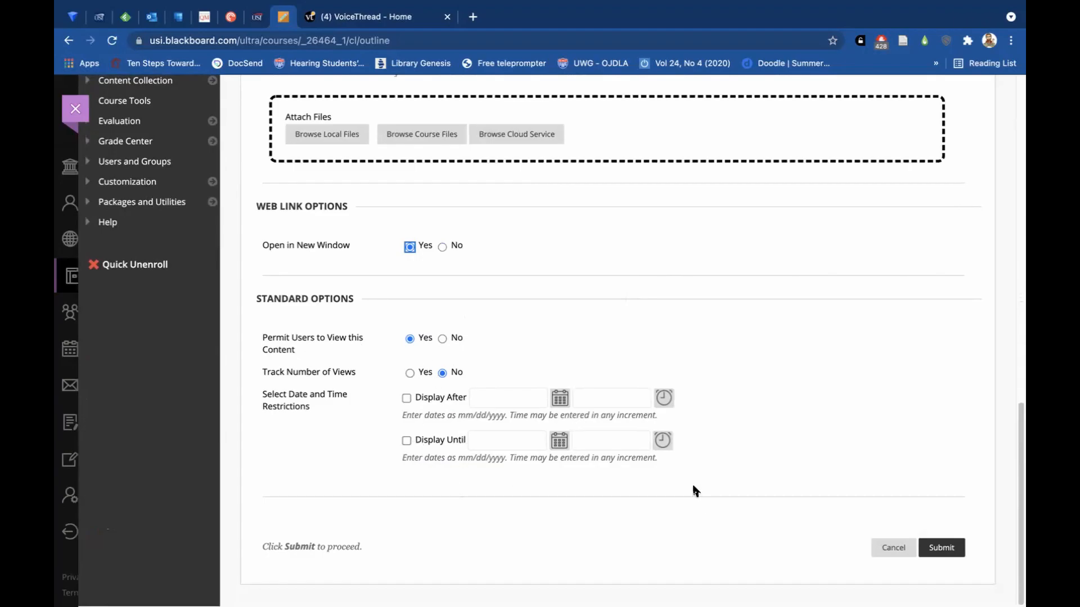
left_click(948, 554)
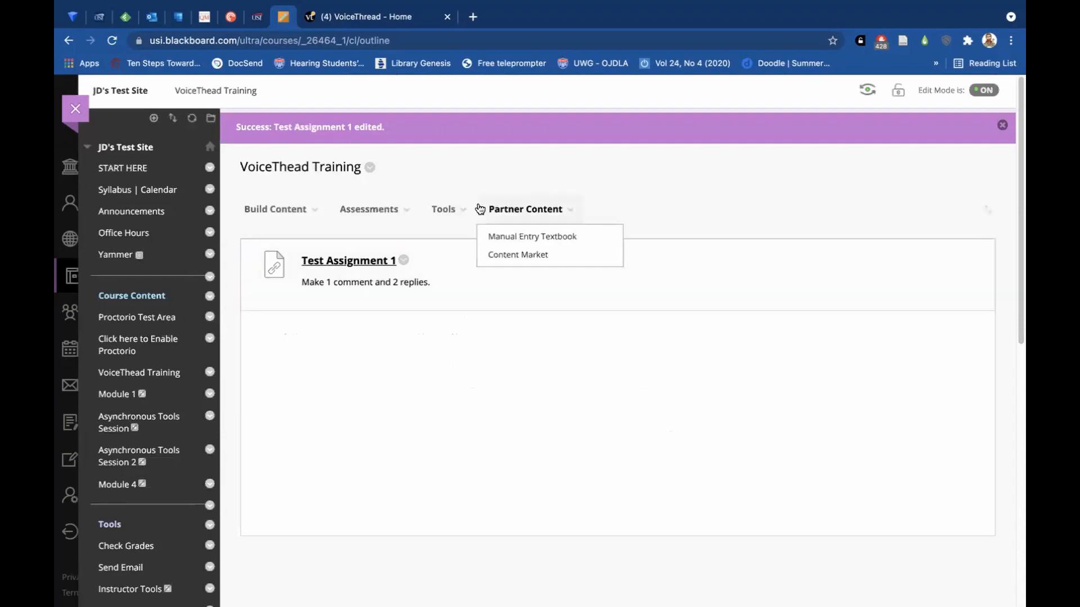
Launch Test Assignment 1 in VoiceThread and view its graded and ungraded student lists and the assignment content.
left_click(355, 262)
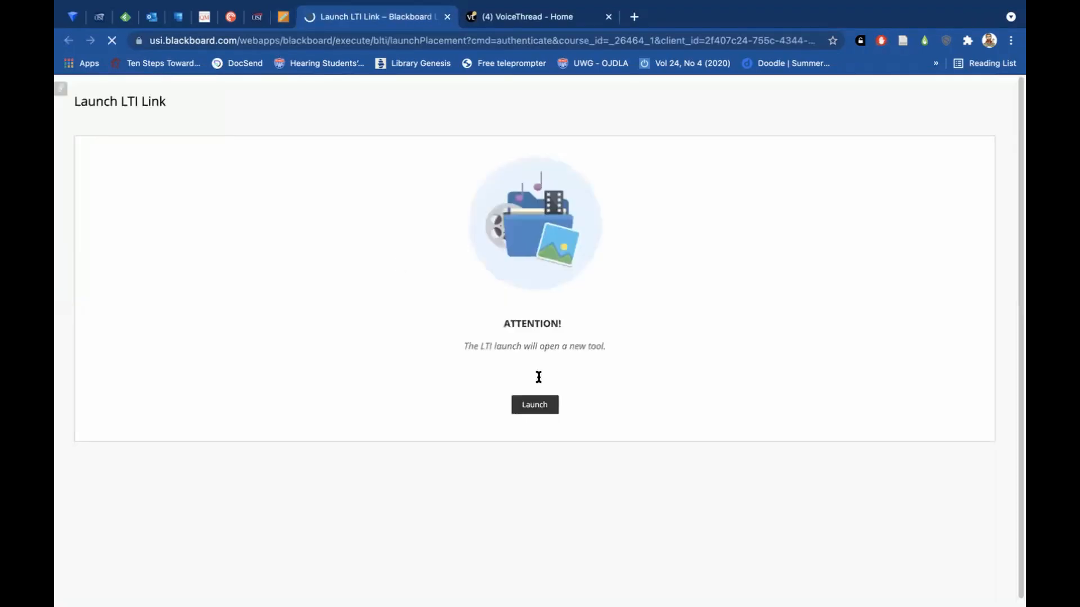
left_click(535, 404)
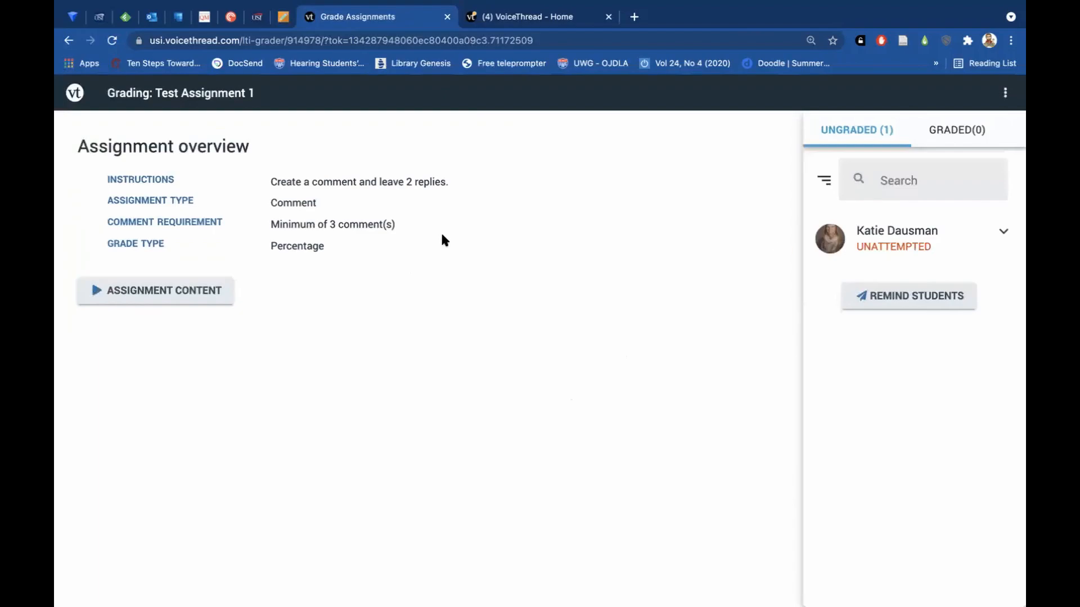
left_click(960, 132)
left_click(875, 134)
left_click(162, 288)
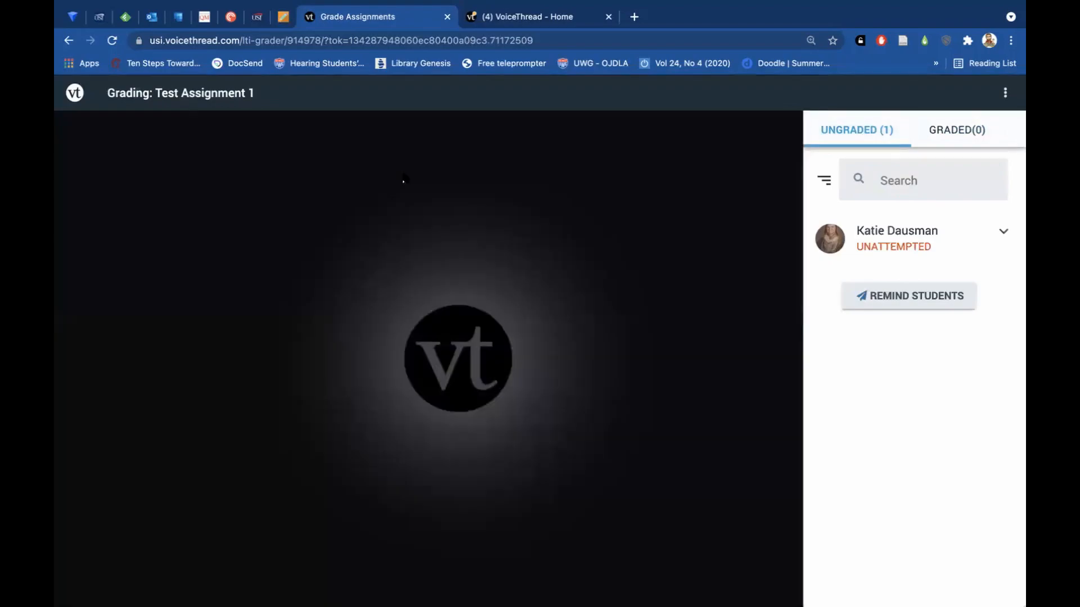